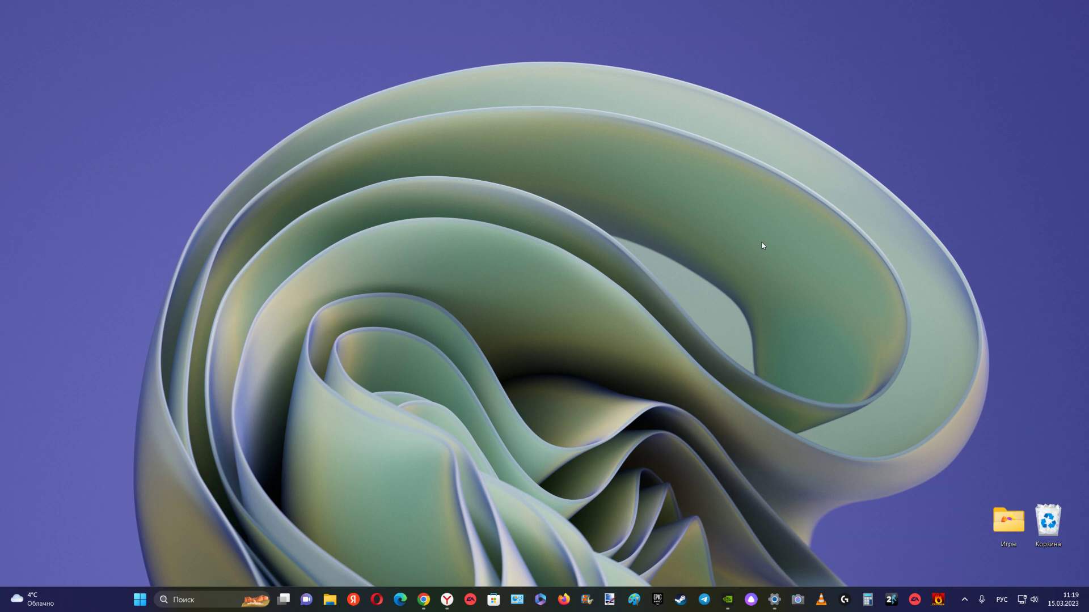
# Search Windows for "камера", open the Камера app and move its window slightly down on the desktop
pyautogui.press('super')
pyautogui.write('камера')
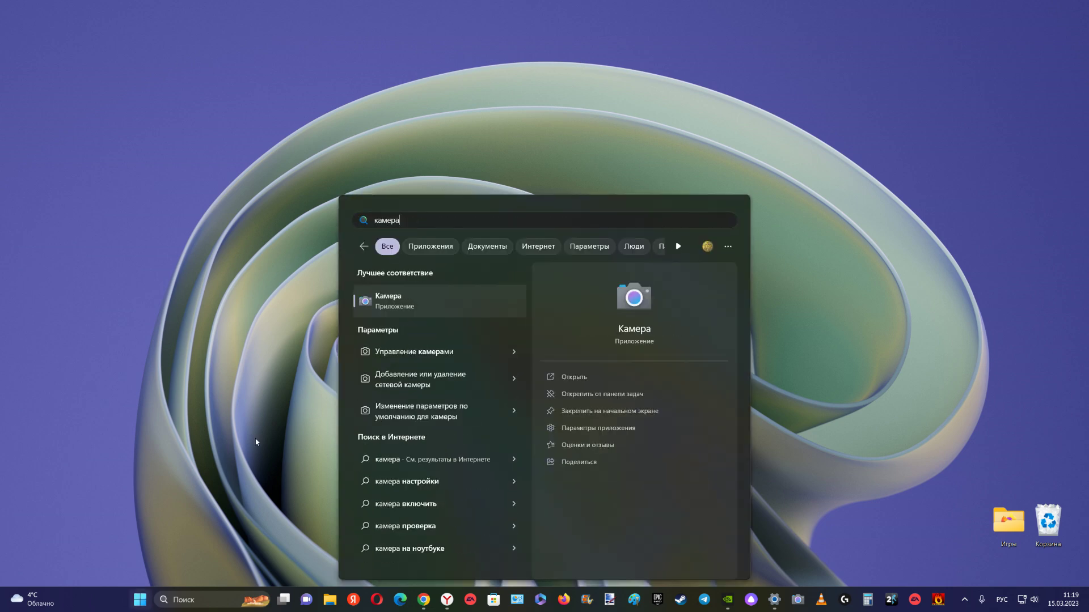
pyautogui.click(409, 305)
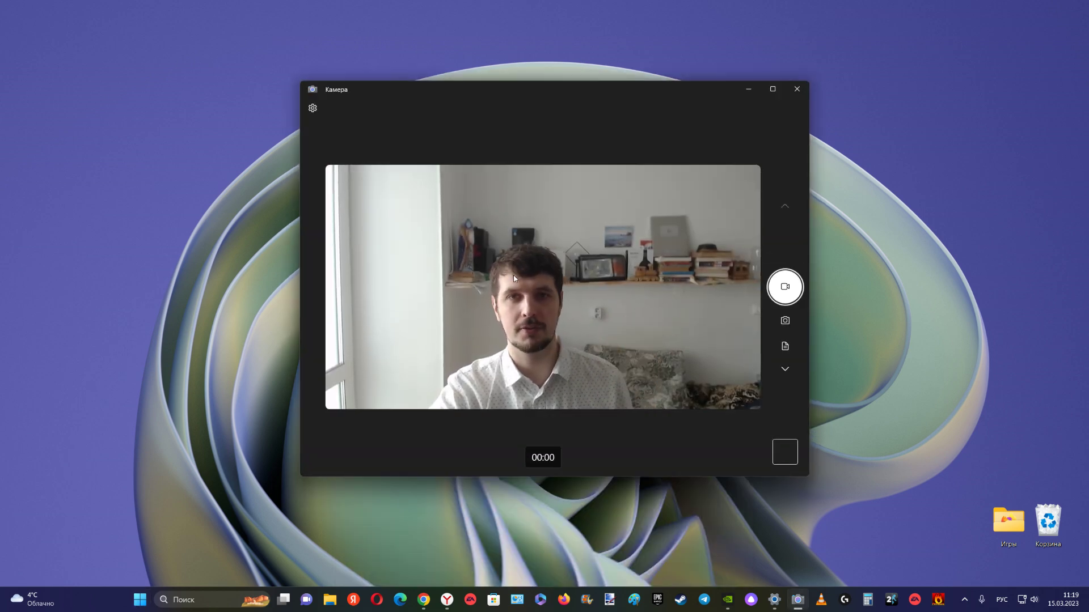
pyautogui.moveTo(589, 93); pyautogui.dragTo(580, 111)
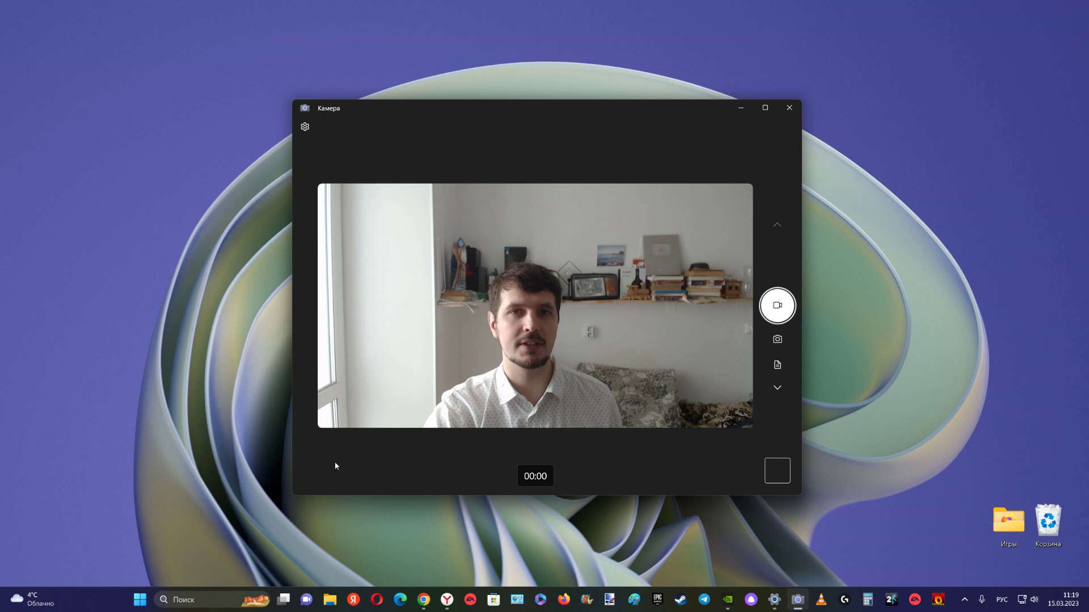
# Switch to Windows Settings, check the sound input devices and microphone volume, and minimise the Settings window
pyautogui.click(146, 600)
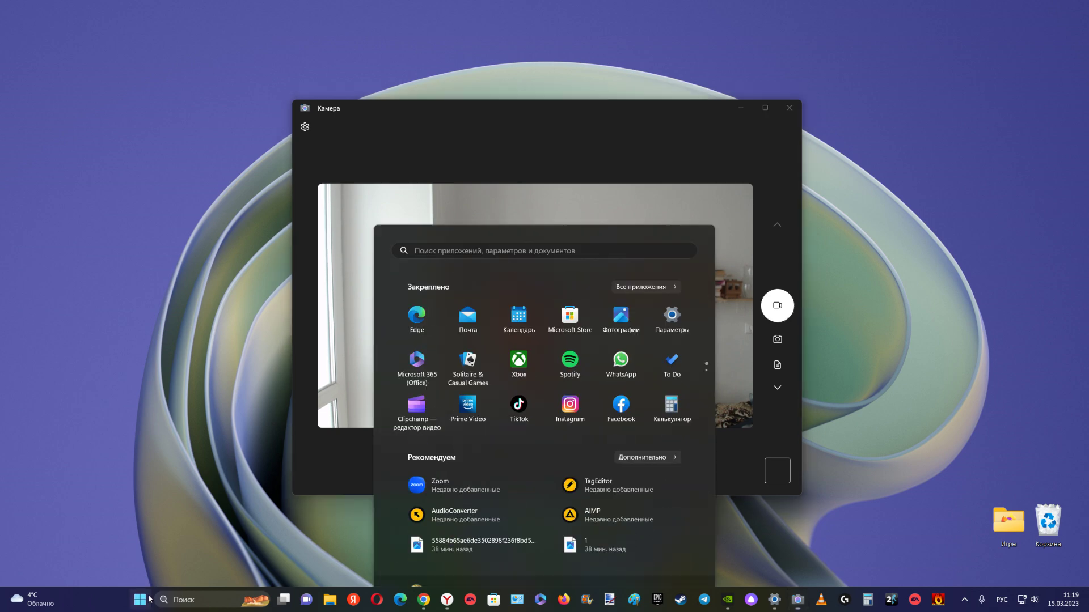
pyautogui.click(671, 292)
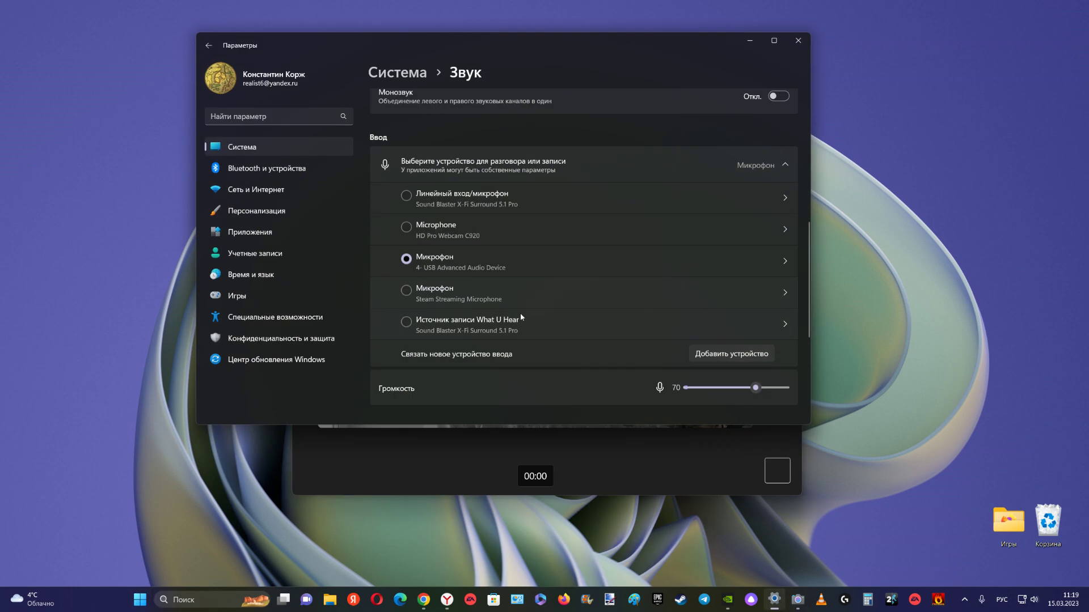
pyautogui.click(273, 153)
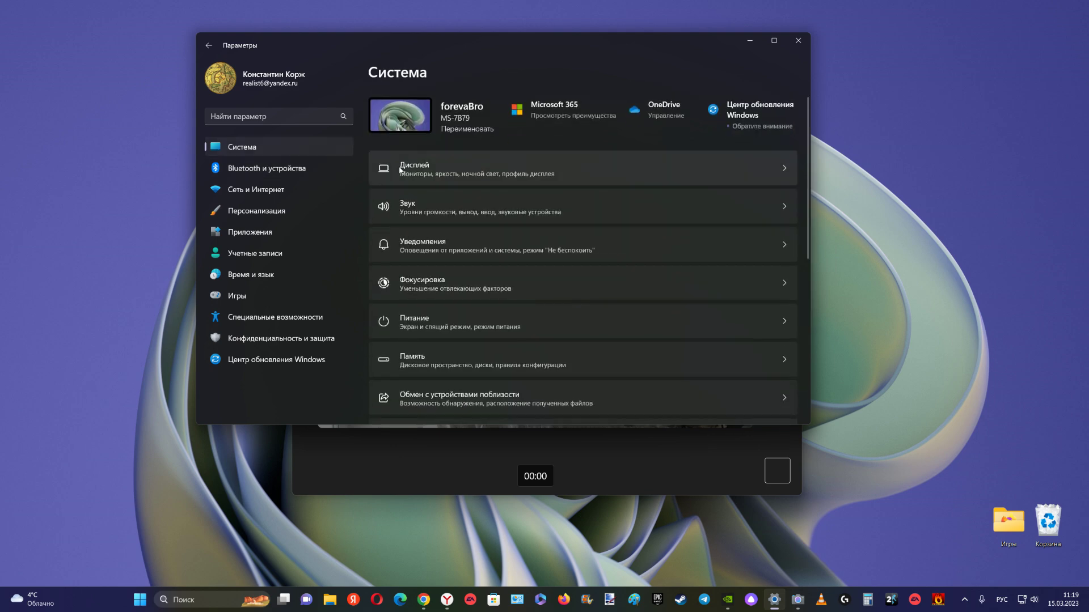
pyautogui.click(421, 208)
pyautogui.scroll(-10, 519, 234)
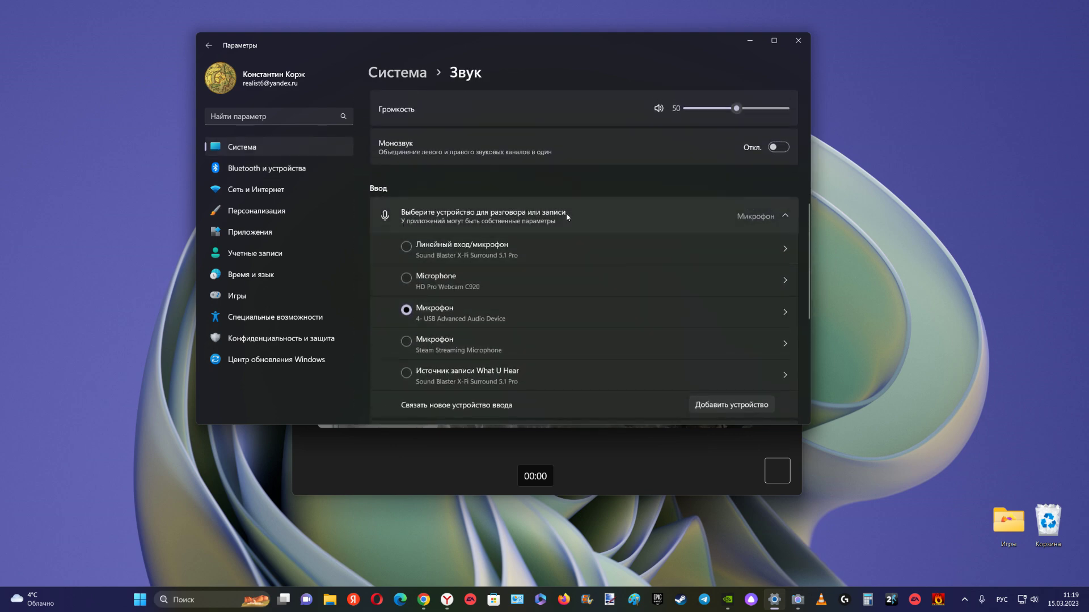
pyautogui.scroll(-2, 624, 250)
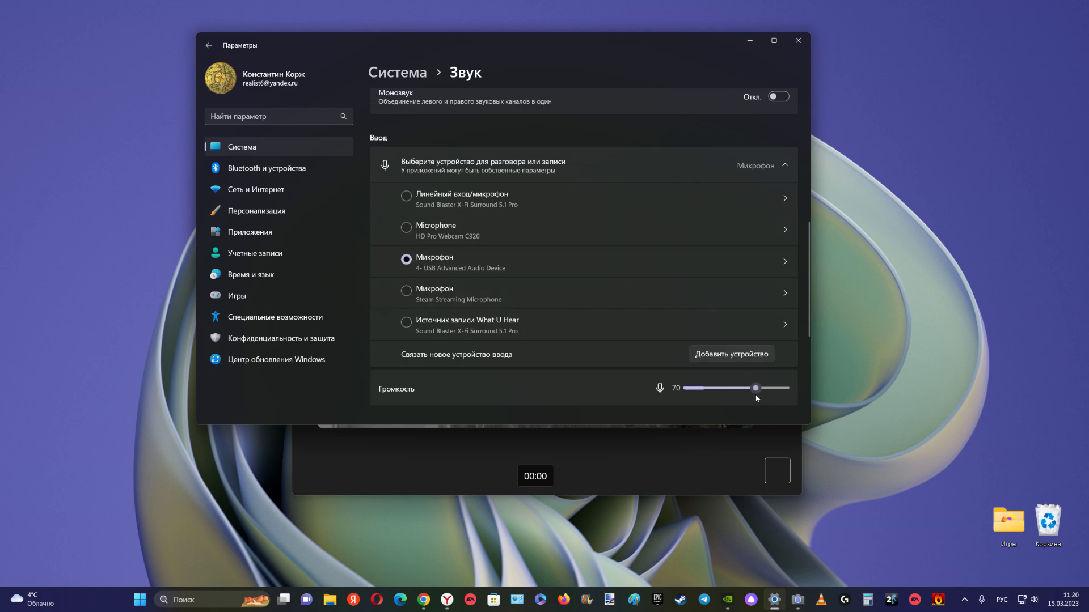
pyautogui.click(750, 40)
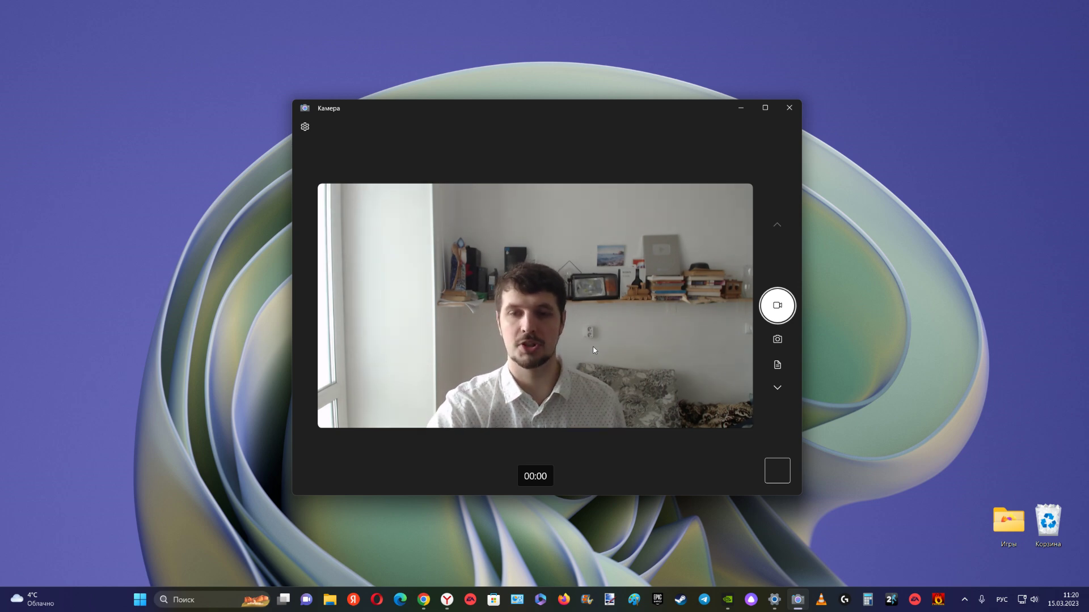
# Examine the Камера app's camera, photo, video and related settings, including the list of available video qualities
pyautogui.click(306, 127)
pyautogui.click(438, 183)
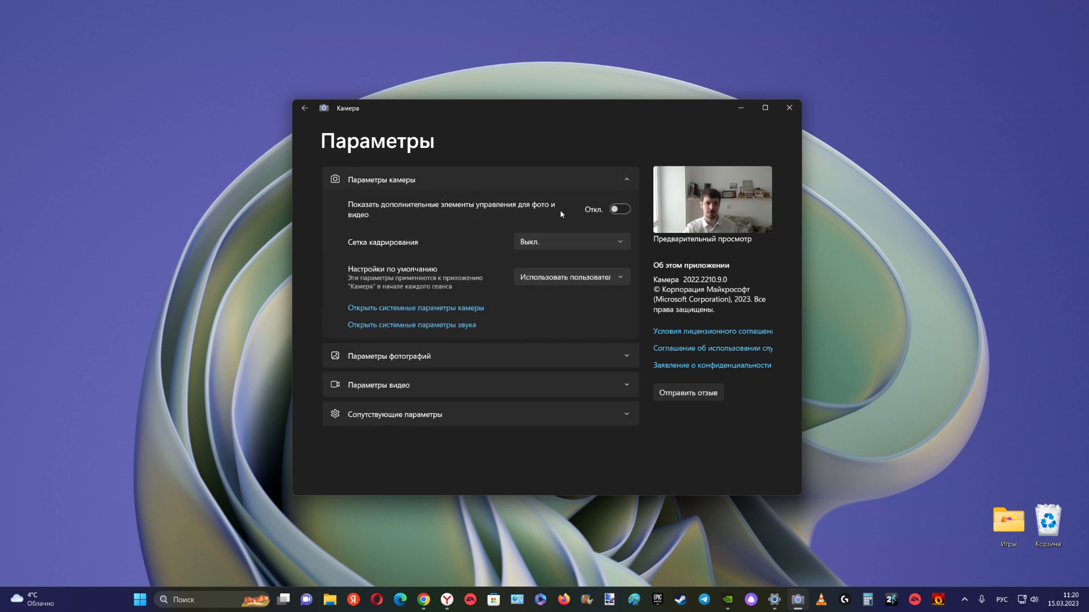
pyautogui.click(426, 180)
pyautogui.click(405, 214)
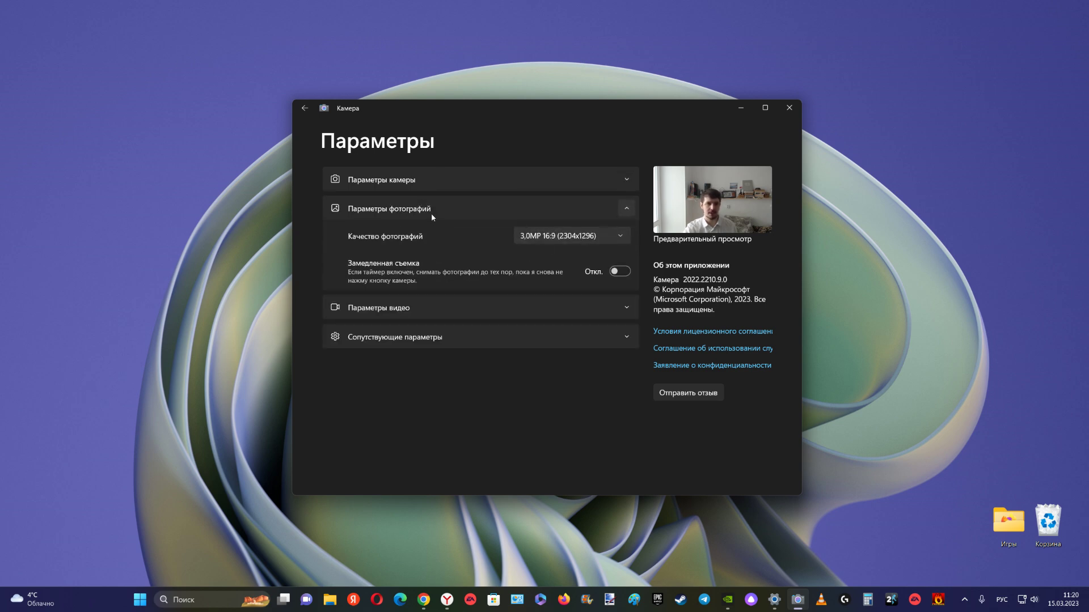
pyautogui.click(432, 213)
pyautogui.click(413, 237)
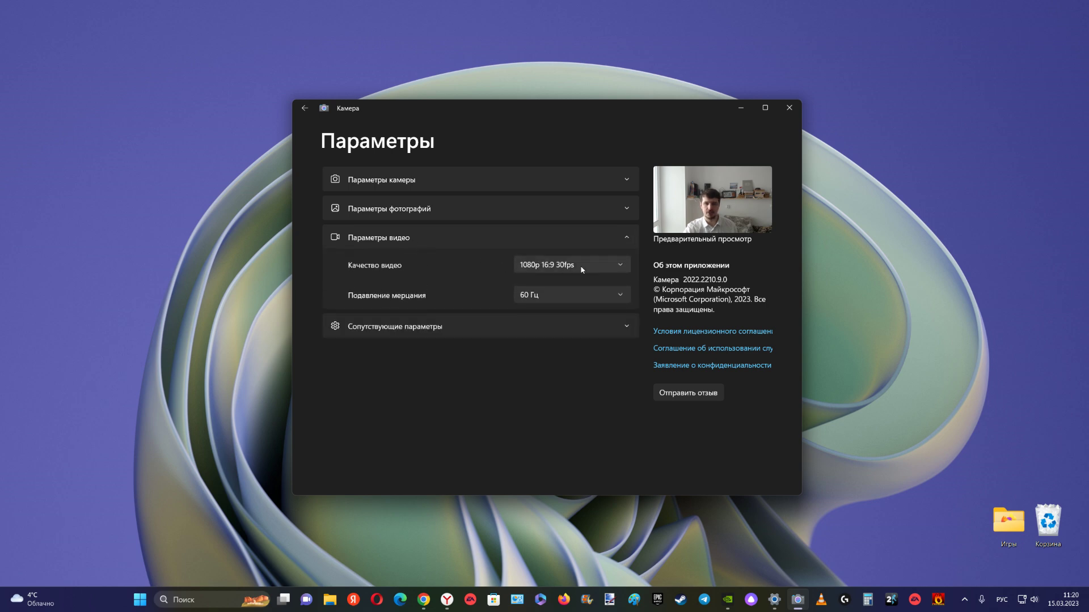
pyautogui.click(605, 265)
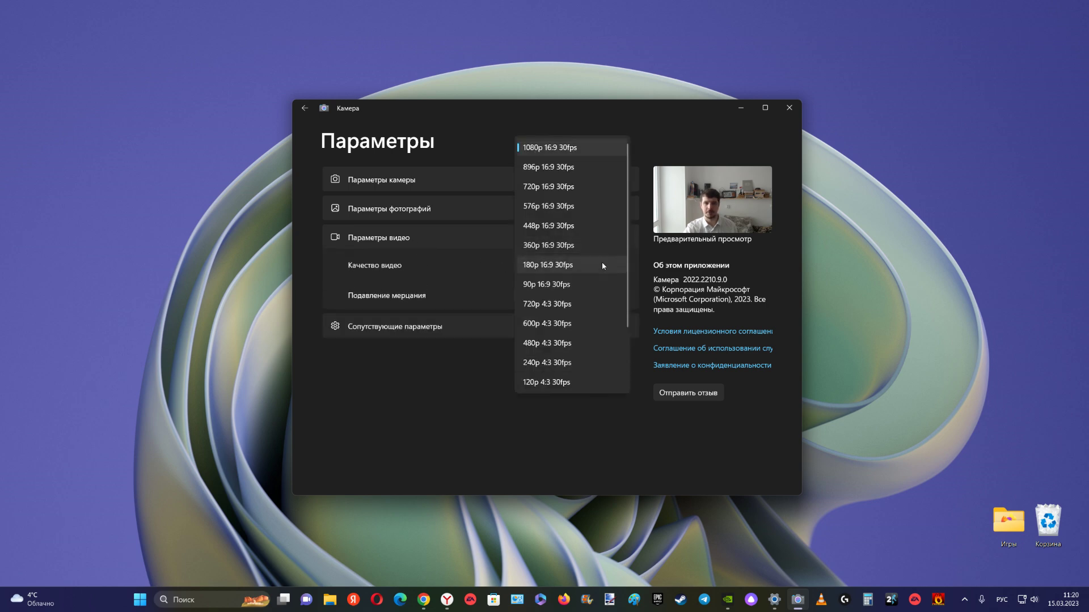
pyautogui.click(457, 254)
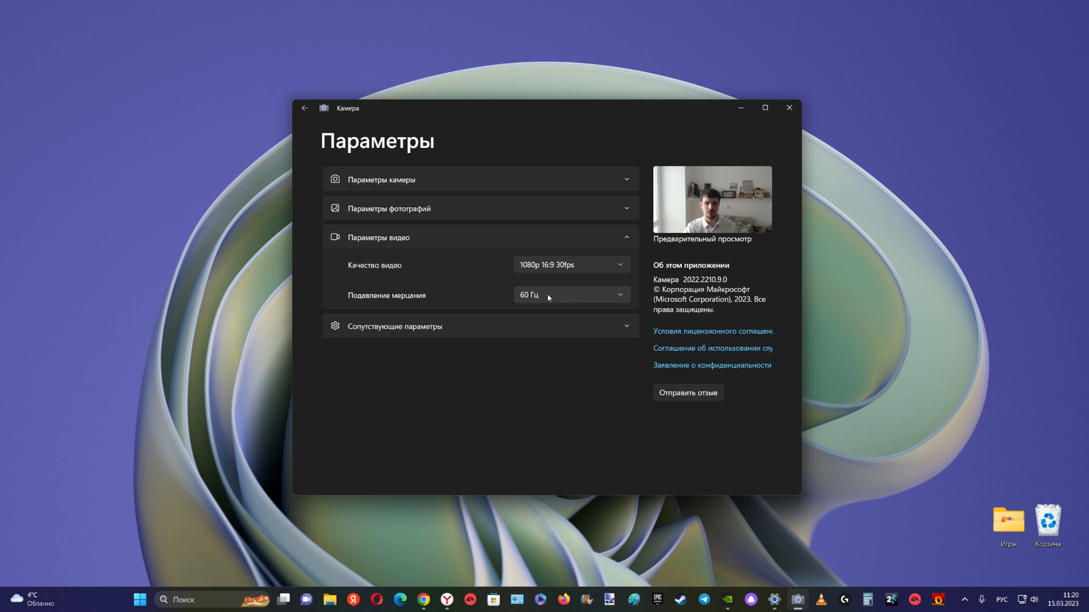
pyautogui.click(429, 331)
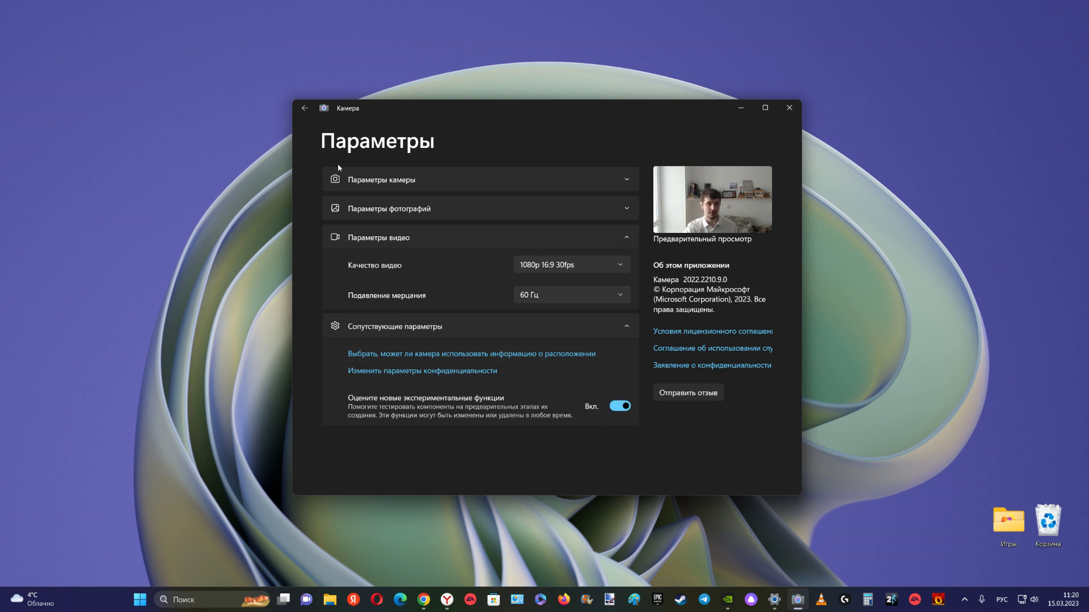
# Return to the camera view and record a test video about 9 seconds long
pyautogui.click(305, 108)
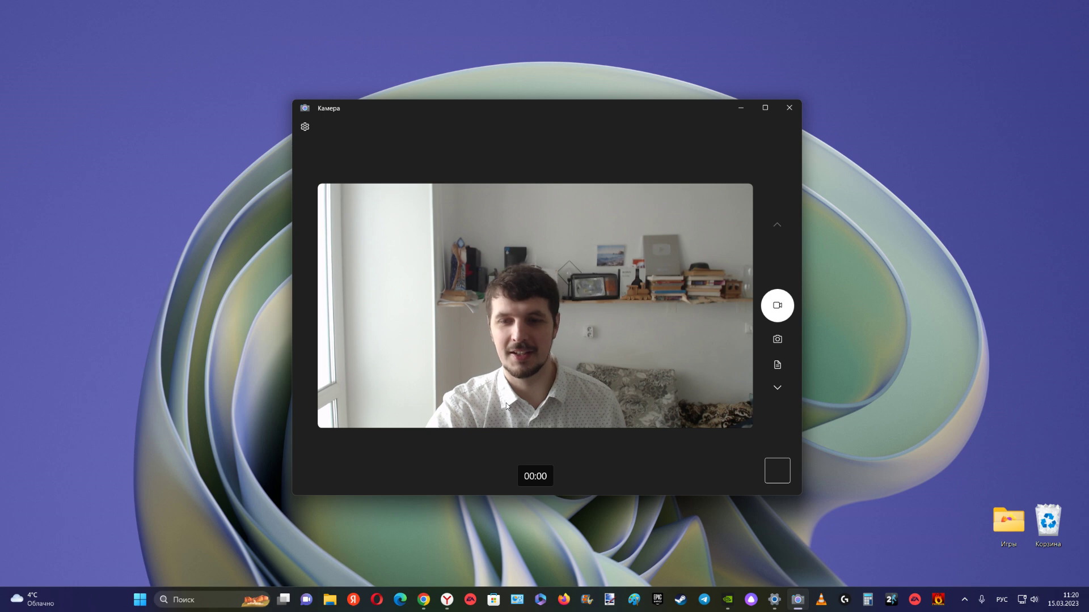
pyautogui.click(777, 306)
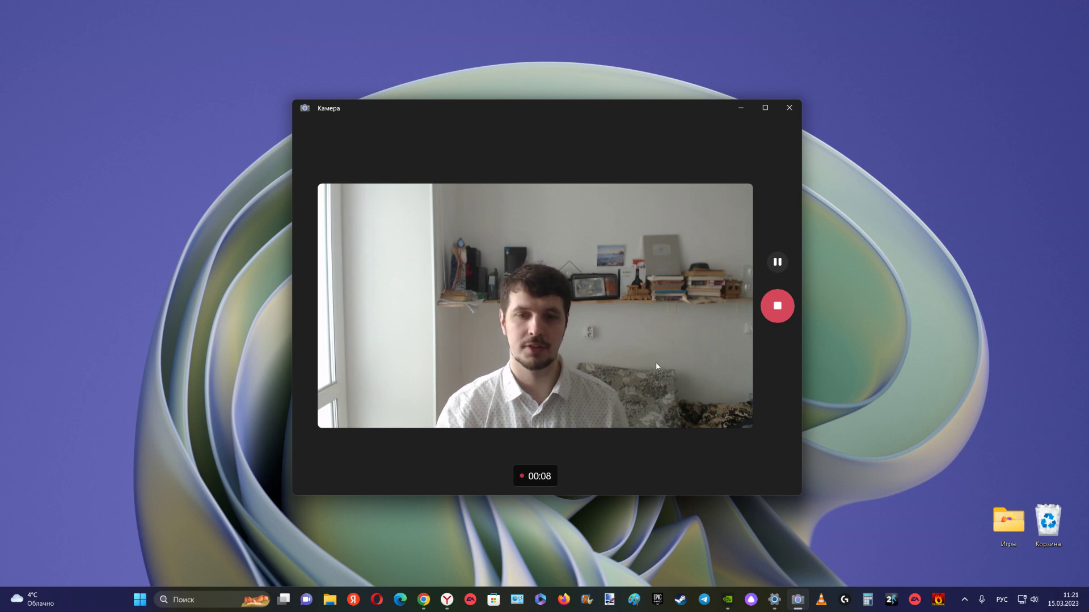
pyautogui.click(777, 306)
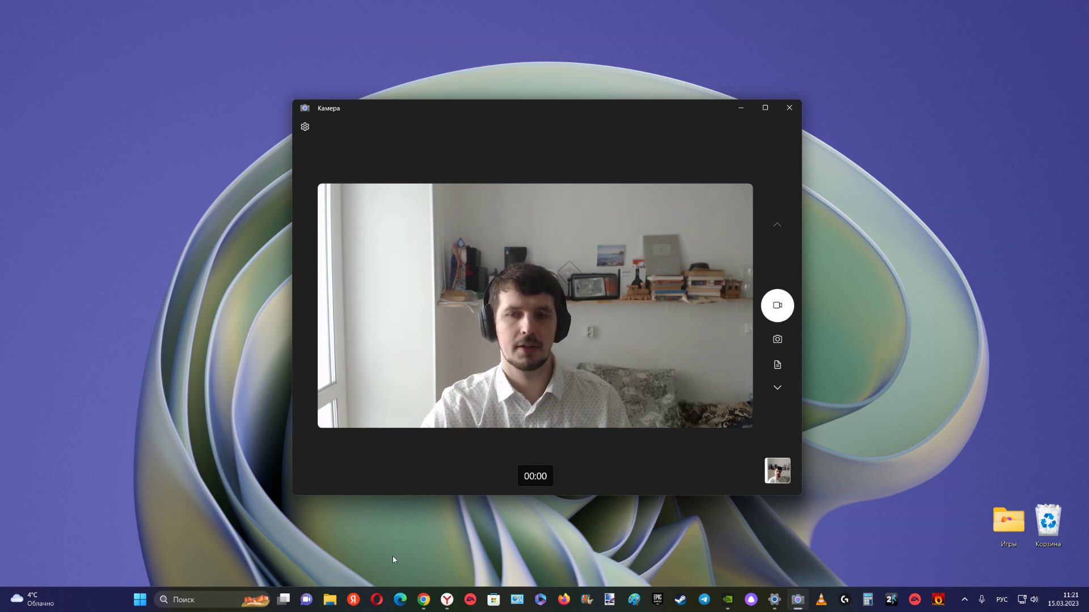
# Switch to File Explorer and open the Альбом камеры folder inside Изображения, moving the window for a better view
pyautogui.click(335, 599)
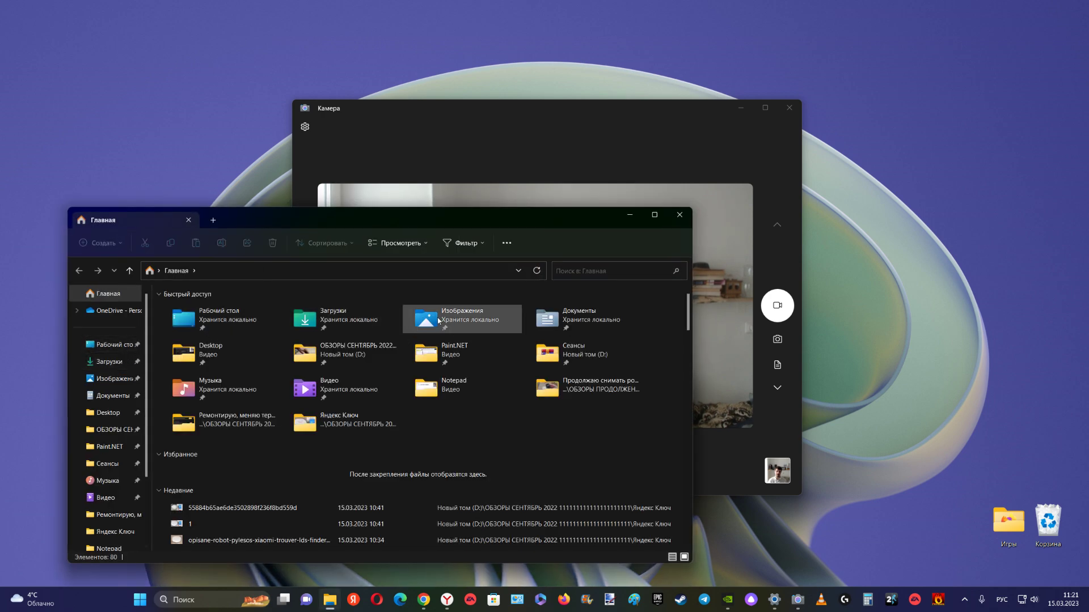
pyautogui.doubleClick(439, 321)
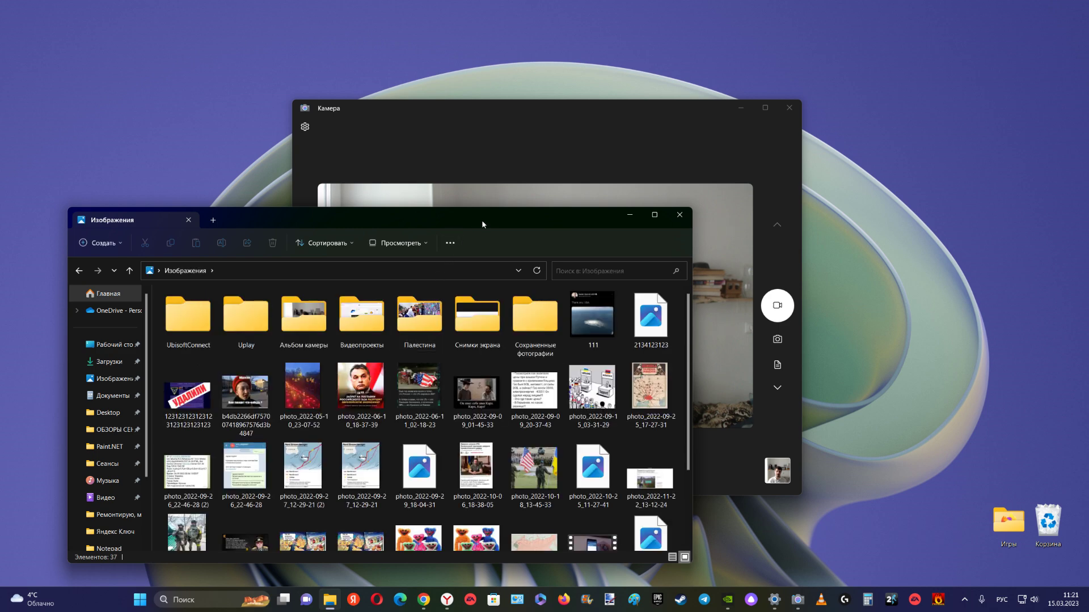
pyautogui.moveTo(483, 224); pyautogui.dragTo(621, 213)
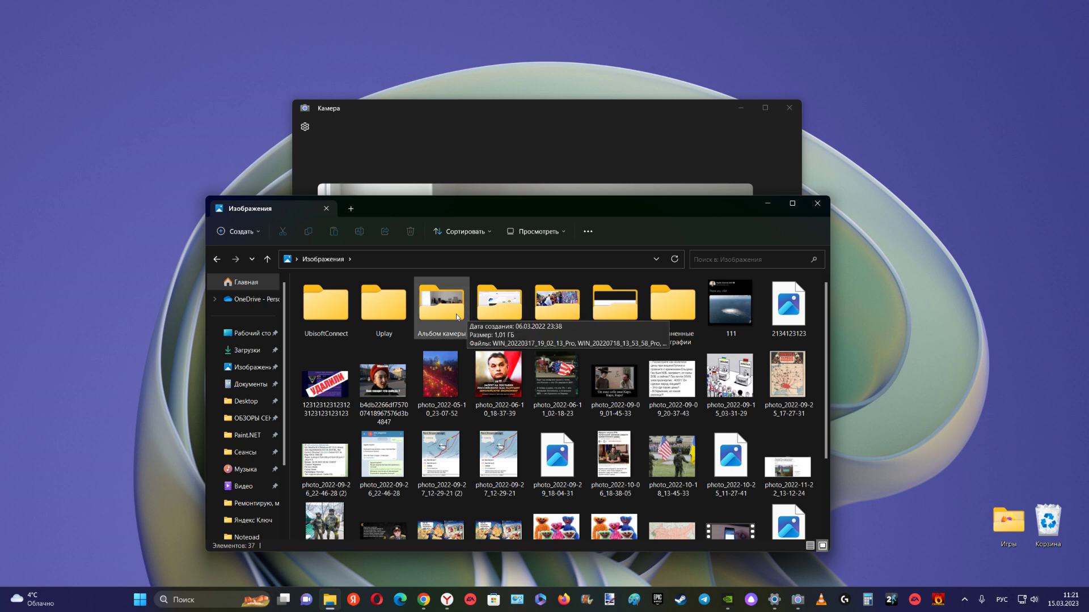
pyautogui.doubleClick(435, 309)
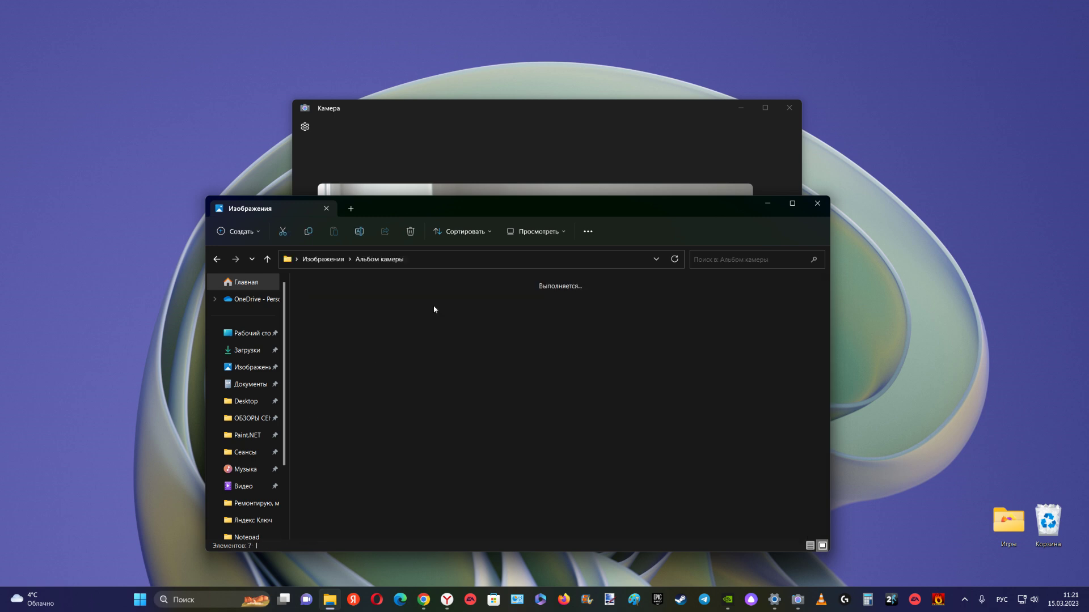
# Play the recorded clip WIN_20230315_11_20_58_Pro, close the player and minimise the folder window
pyautogui.click(681, 312)
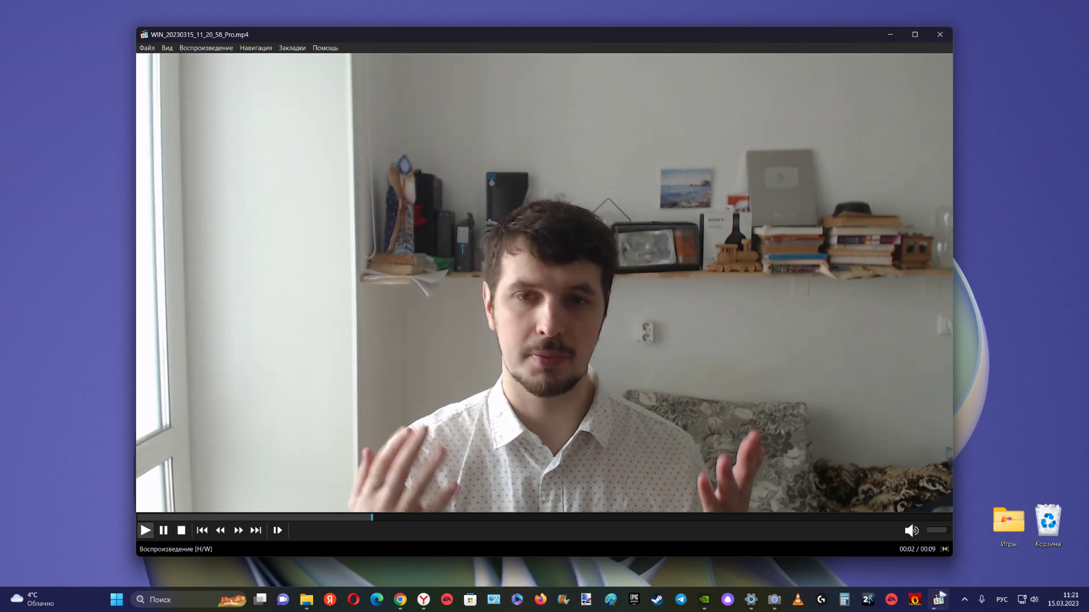
pyautogui.moveTo(640, 338); pyautogui.dragTo(660, 331)
pyautogui.doubleClick(659, 330)
pyautogui.doubleClick(659, 330)
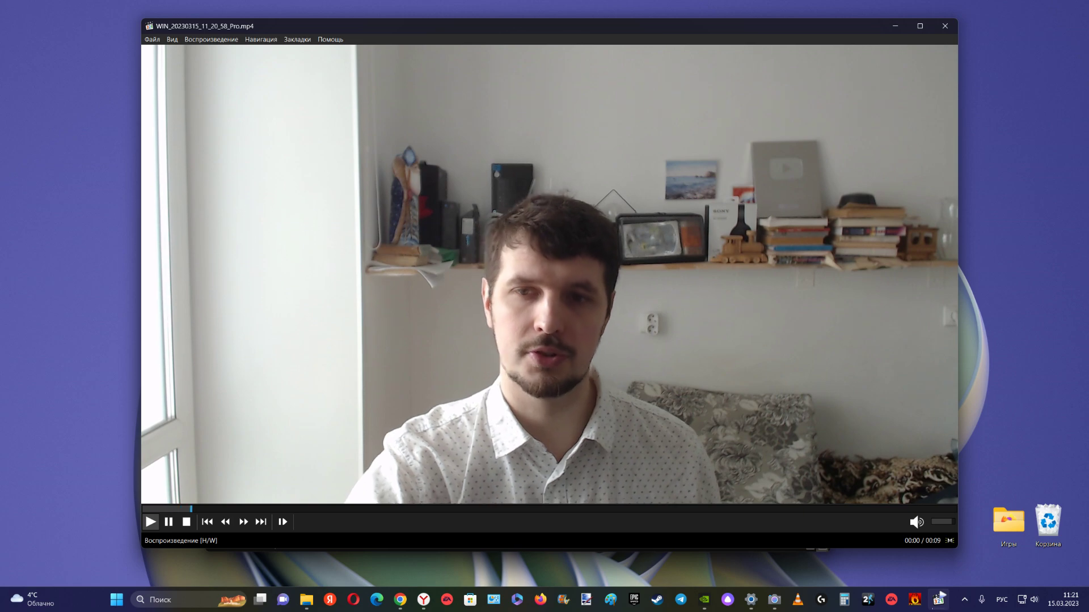
pyautogui.click(789, 93)
pyautogui.click(941, 26)
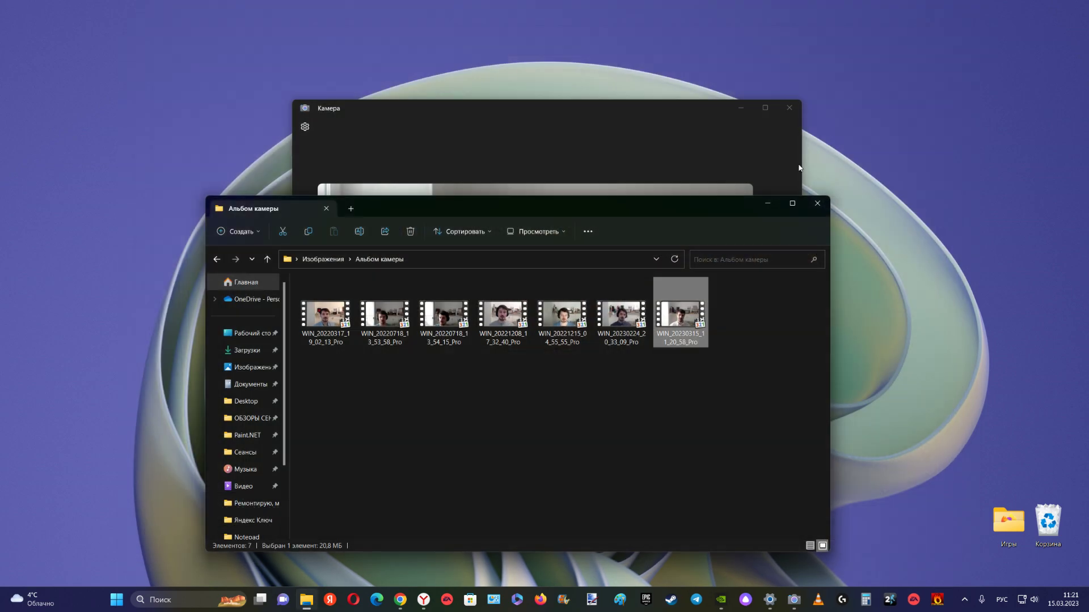
pyautogui.click(764, 211)
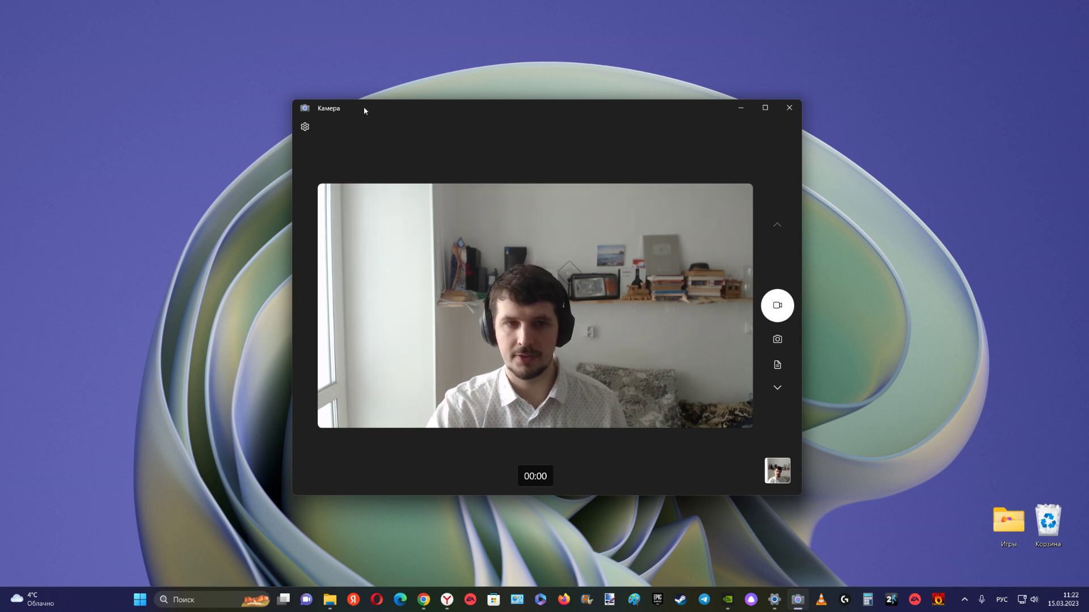
# Review the camera and photo options in the Камера app's settings again and minimise the app
pyautogui.click(305, 126)
pyautogui.click(431, 180)
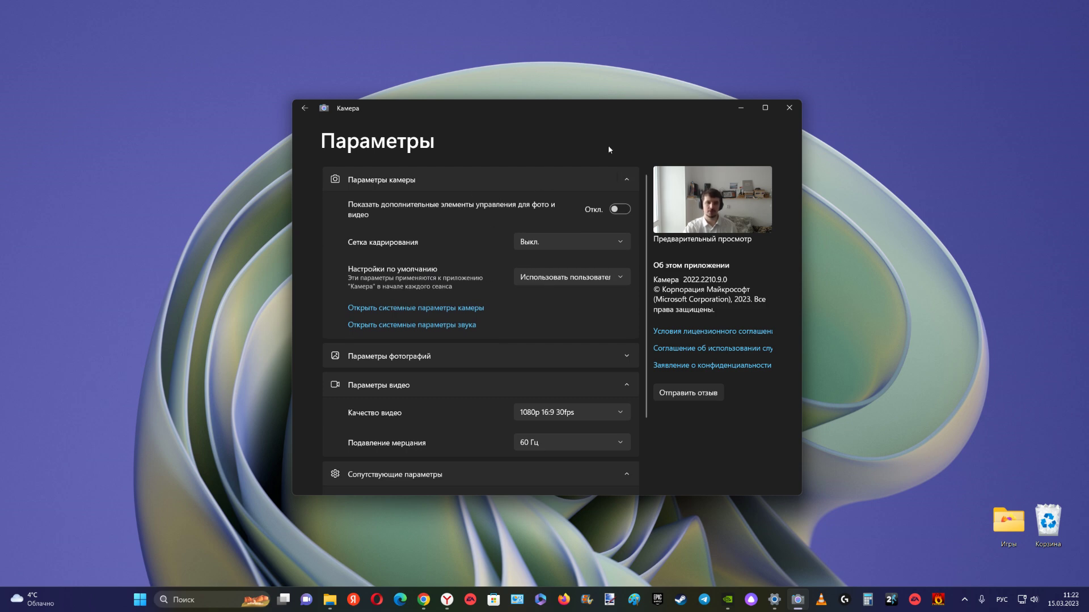
pyautogui.click(554, 356)
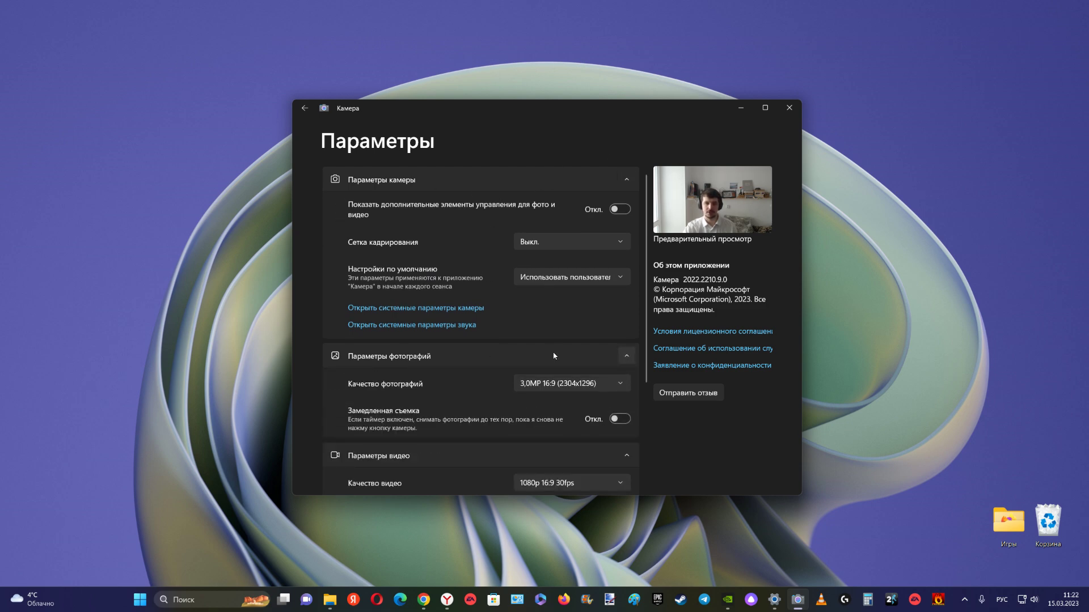
pyautogui.click(554, 356)
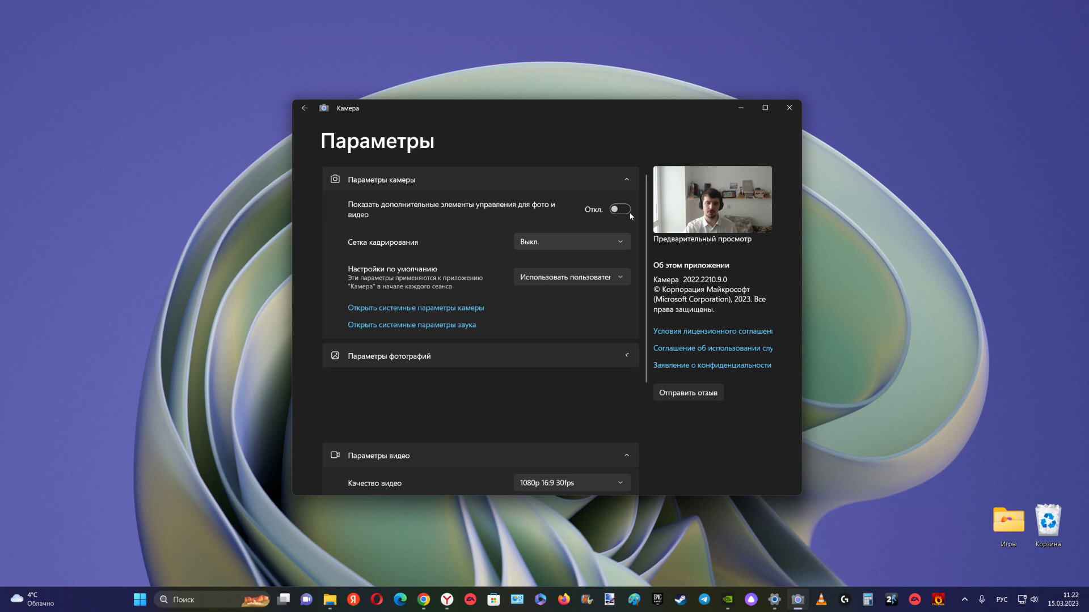
pyautogui.click(749, 111)
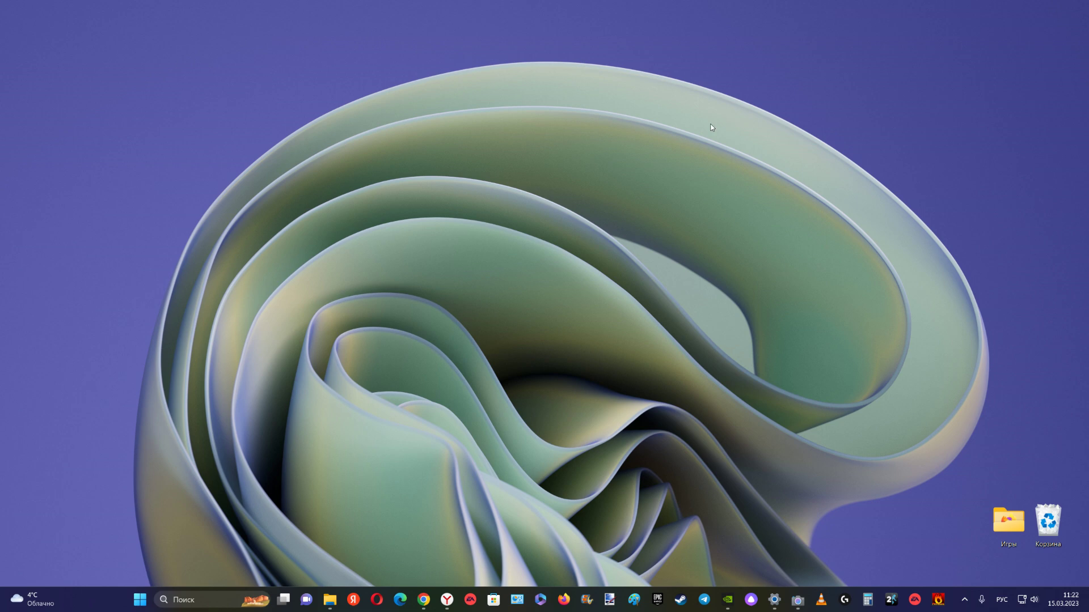